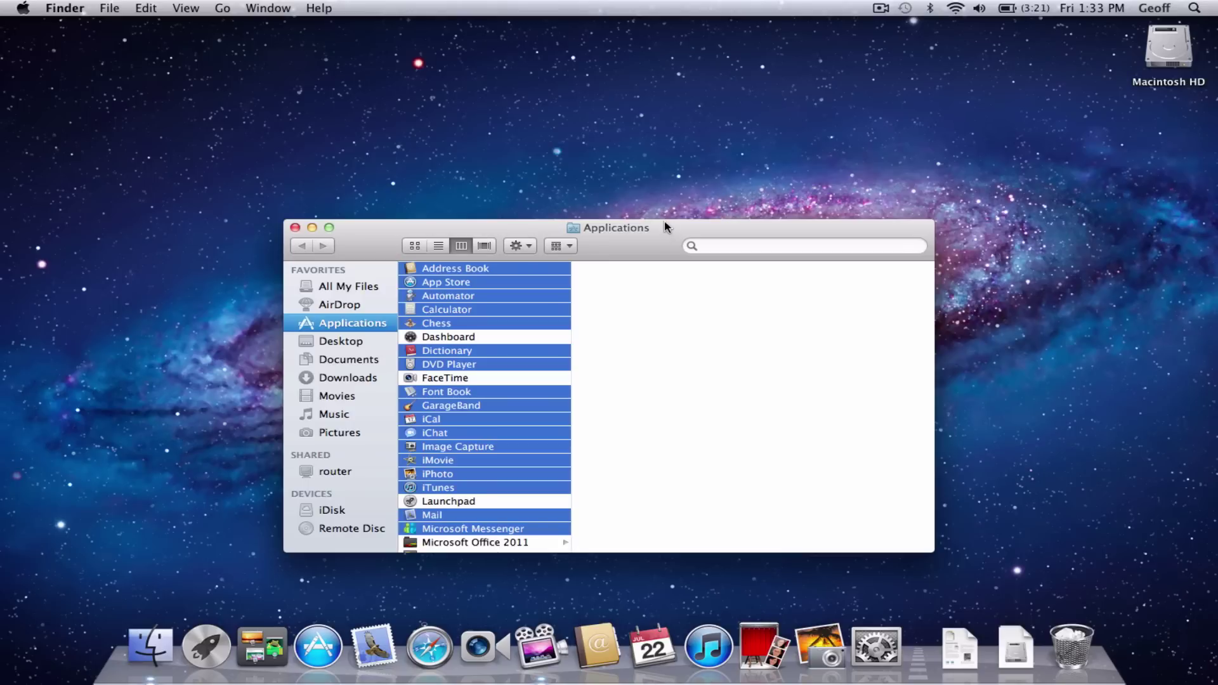
Step: Move the Applications window, with its many selected apps, higher up the desktop
drag(670, 224, 667, 141)
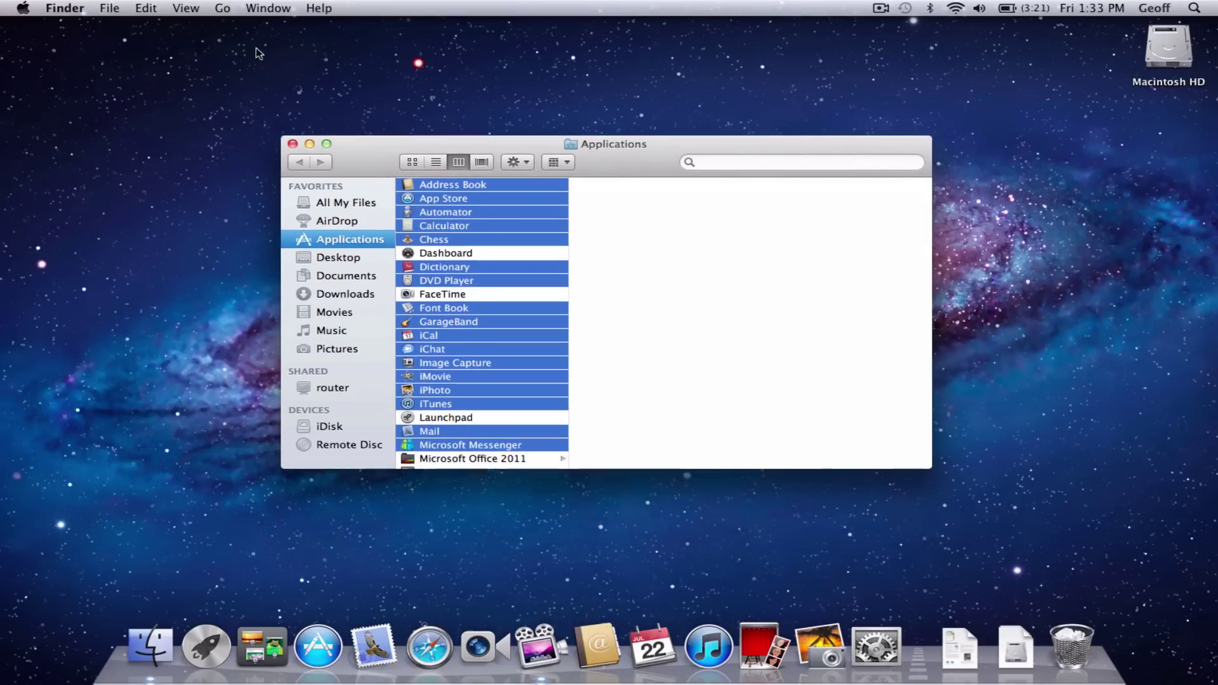
click(23, 9)
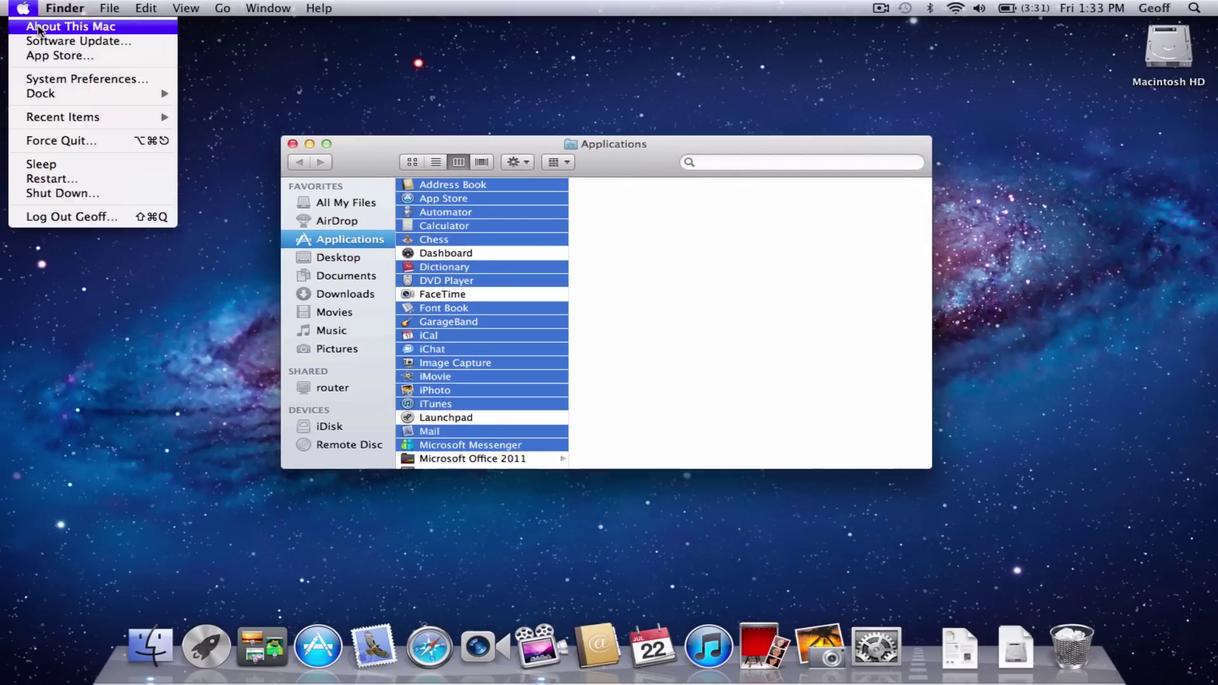
click(40, 32)
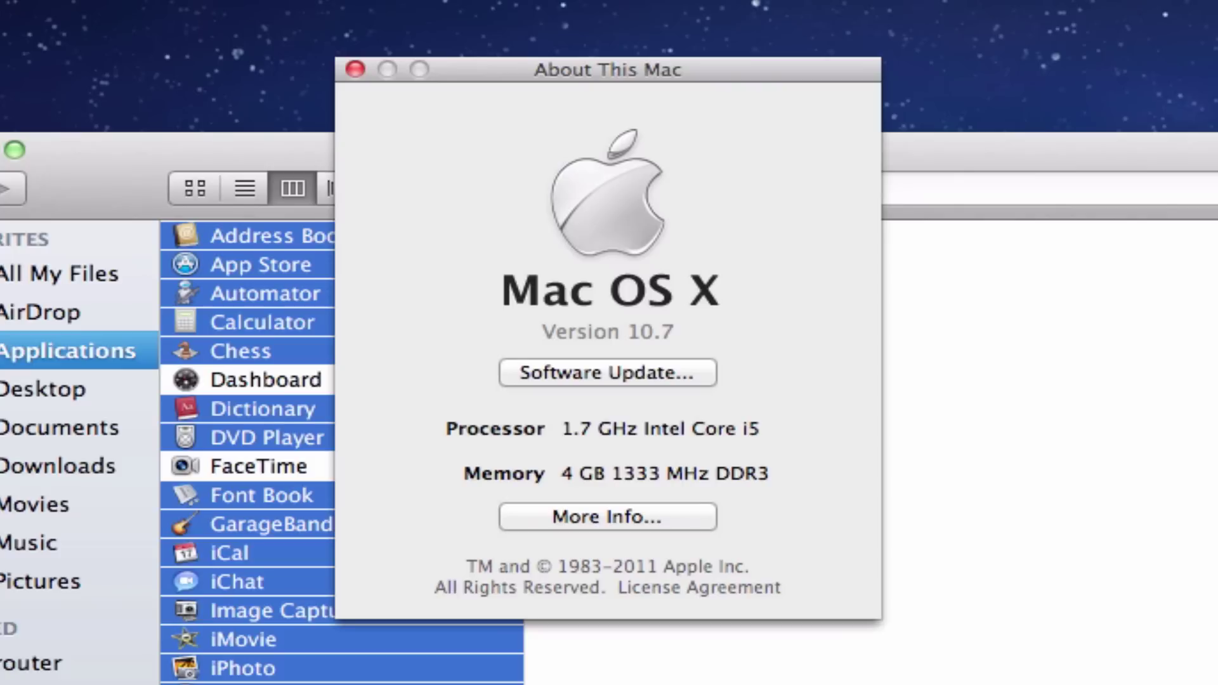
click(354, 69)
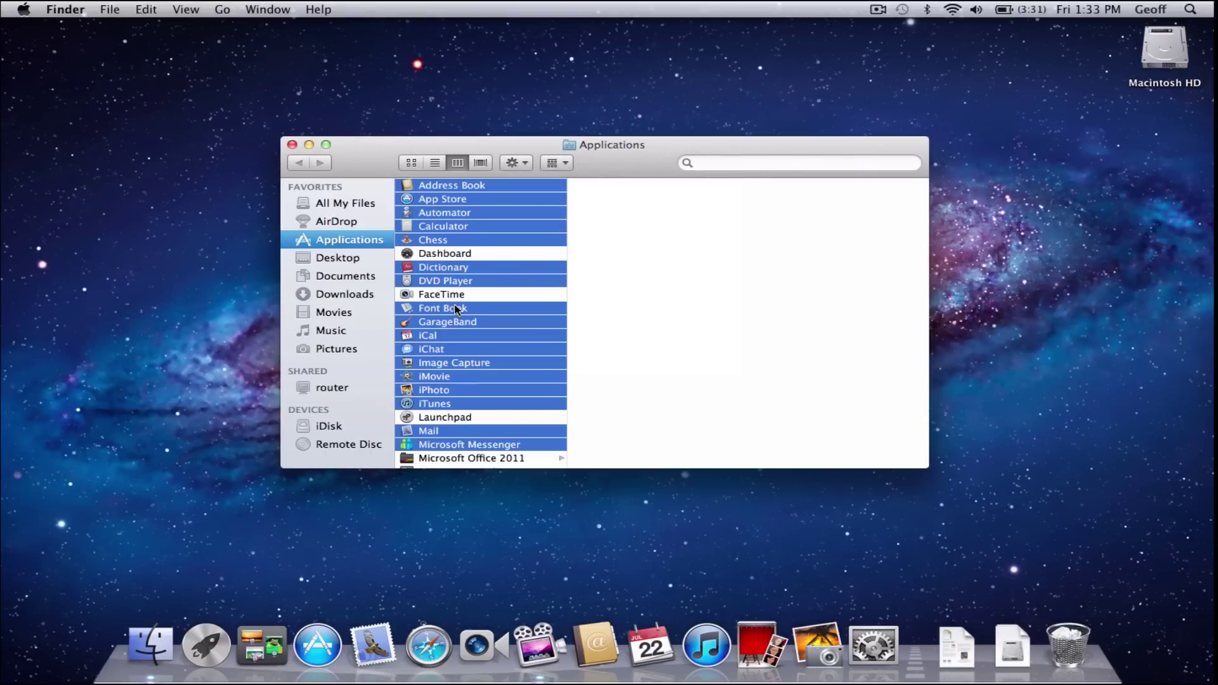
scroll(457, 312, down, 5)
scroll(455, 309, up, 1)
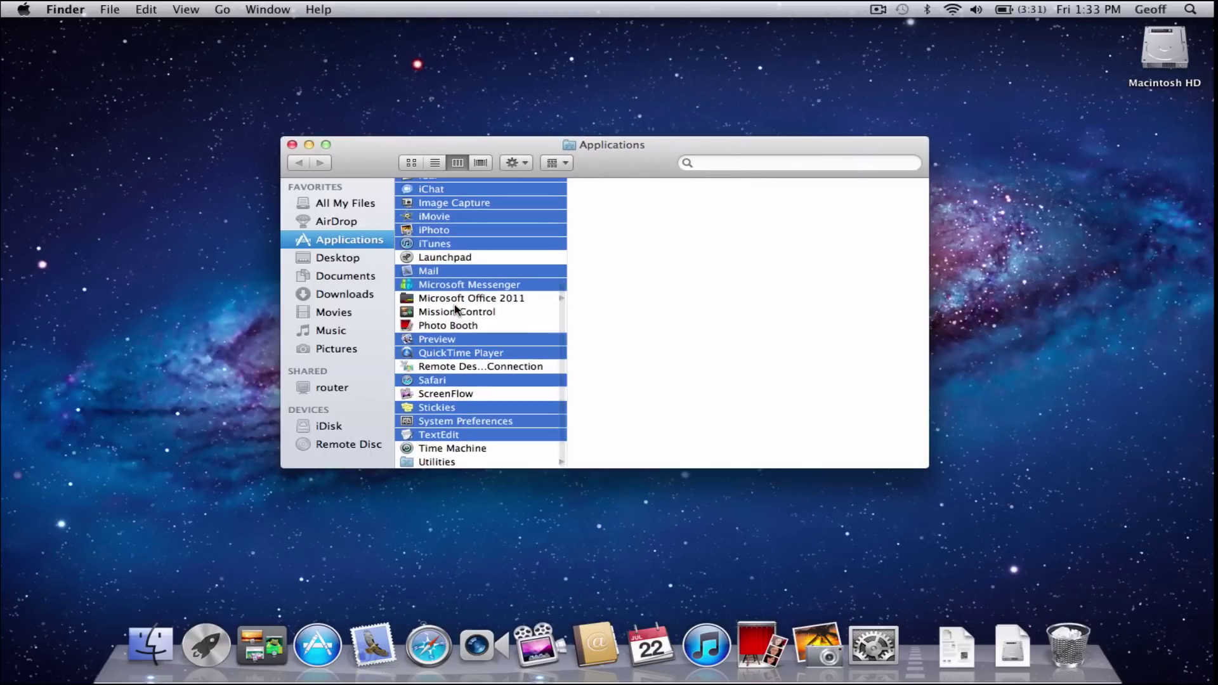
scroll(455, 309, up, 2)
scroll(455, 310, up, 3)
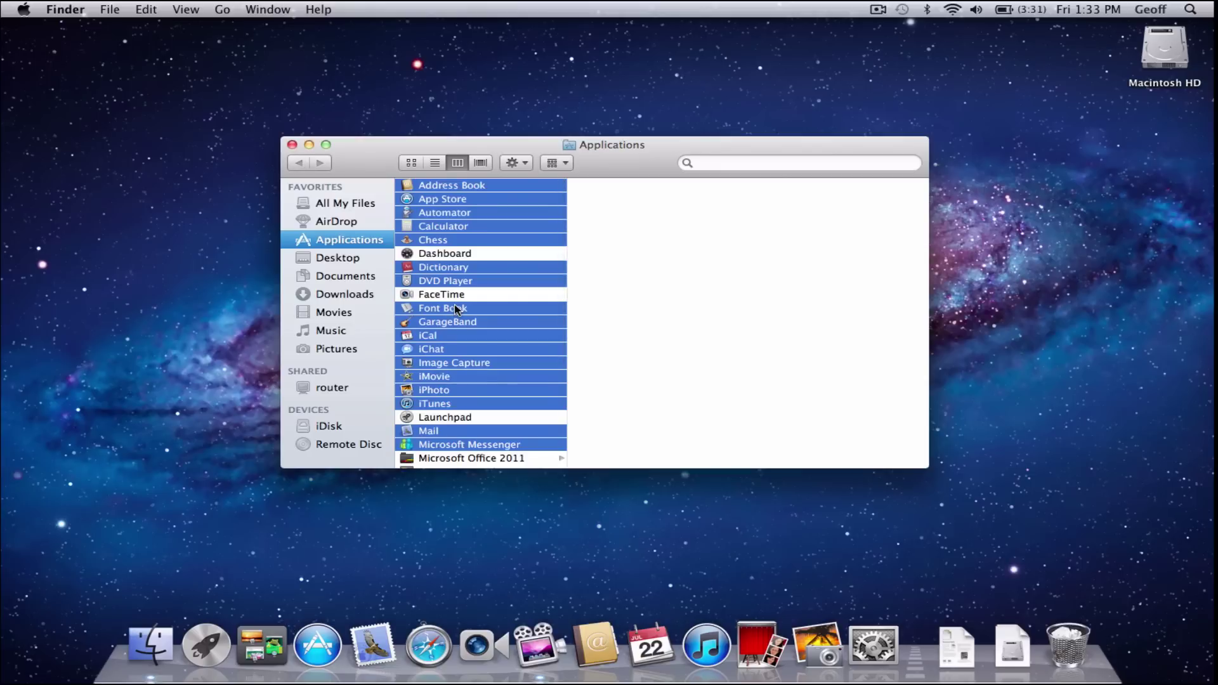
right_click(463, 315)
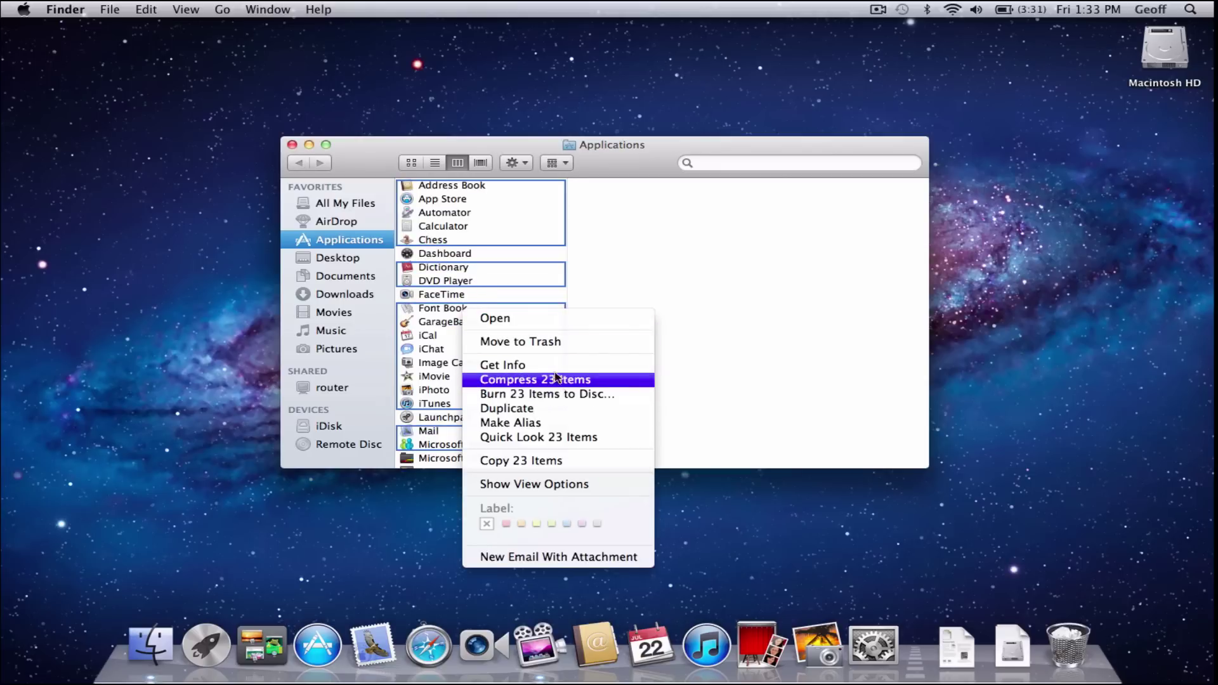
click(643, 166)
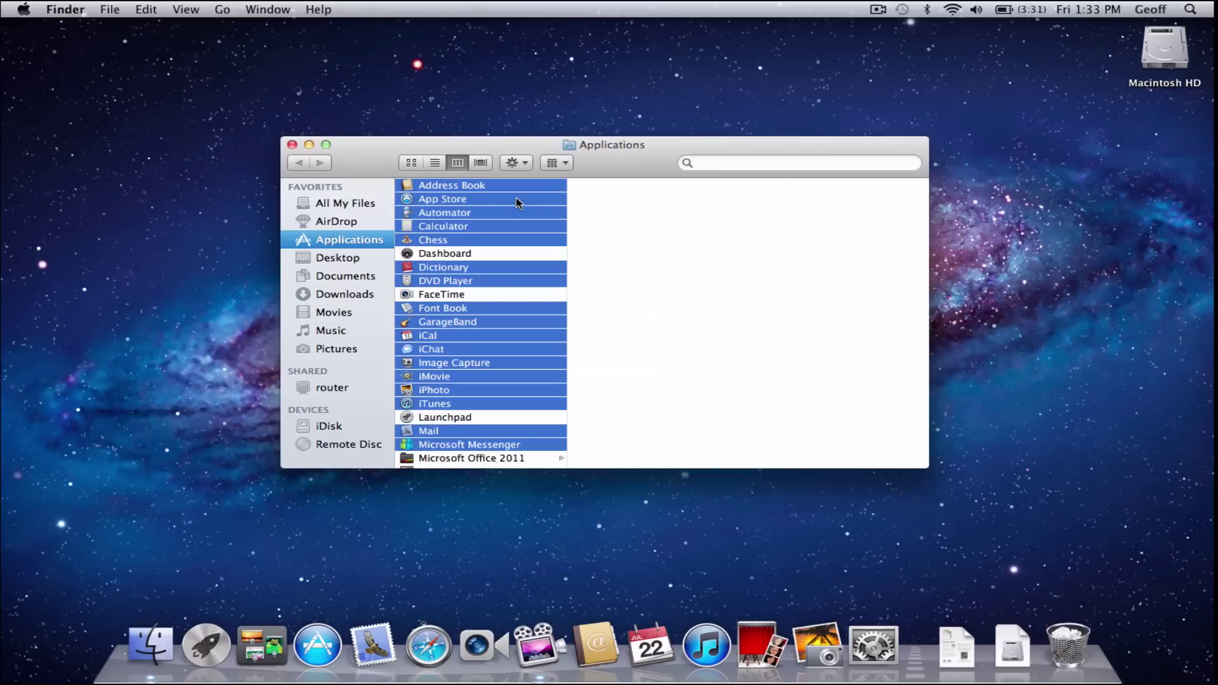
scroll(518, 202, down, 2)
scroll(524, 198, down, 4)
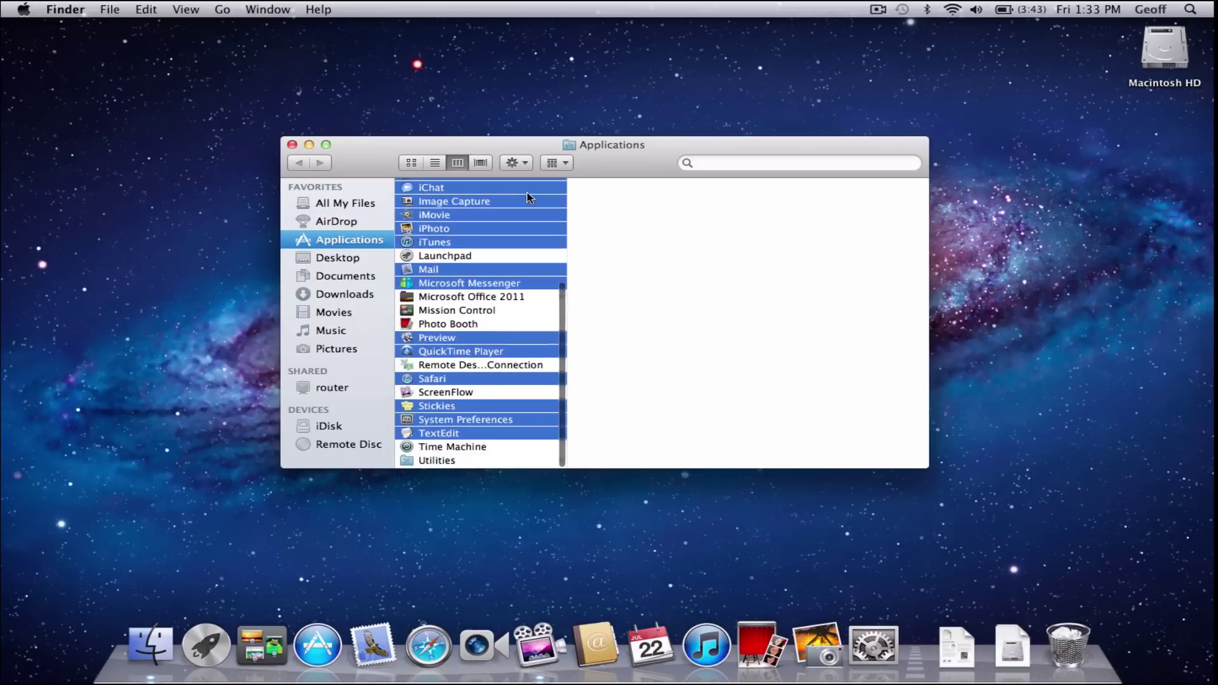
scroll(527, 195, up, 5)
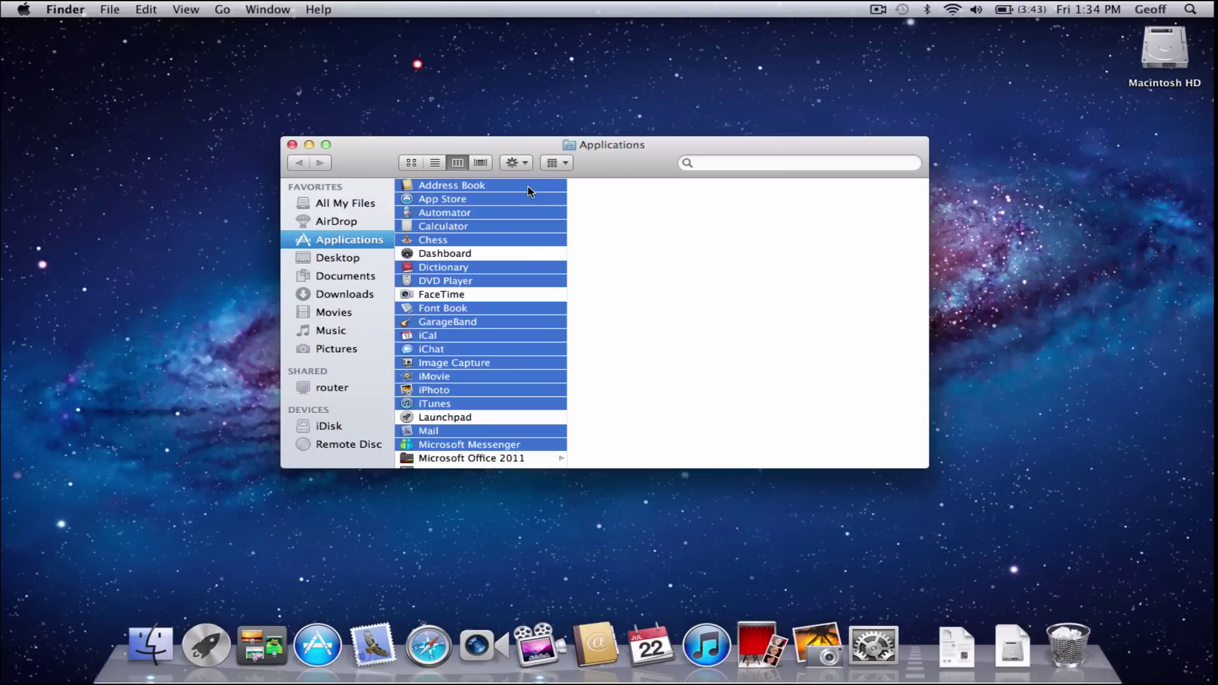
Step: Launch all the selected applications together and bring the iMovie window to the front
key(super+o)
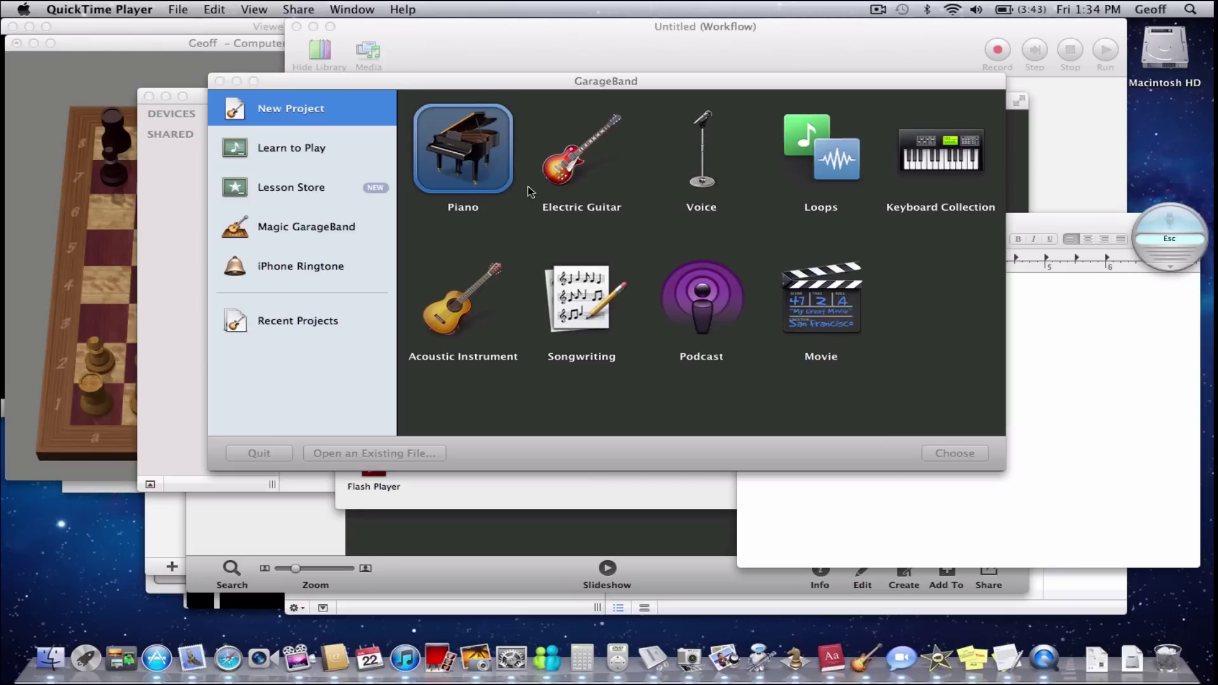
click(156, 242)
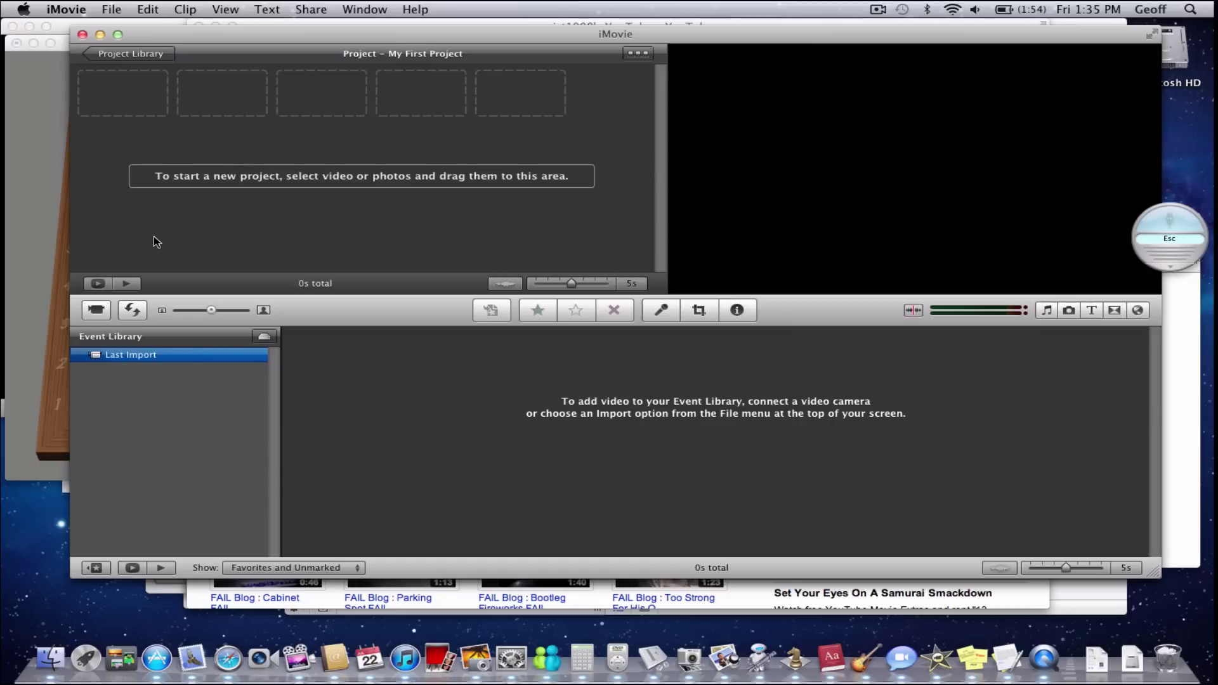
Step: Show all open windows, including iMovie, iTunes, GarageBand and Safari, in Mission Control
key(F3)
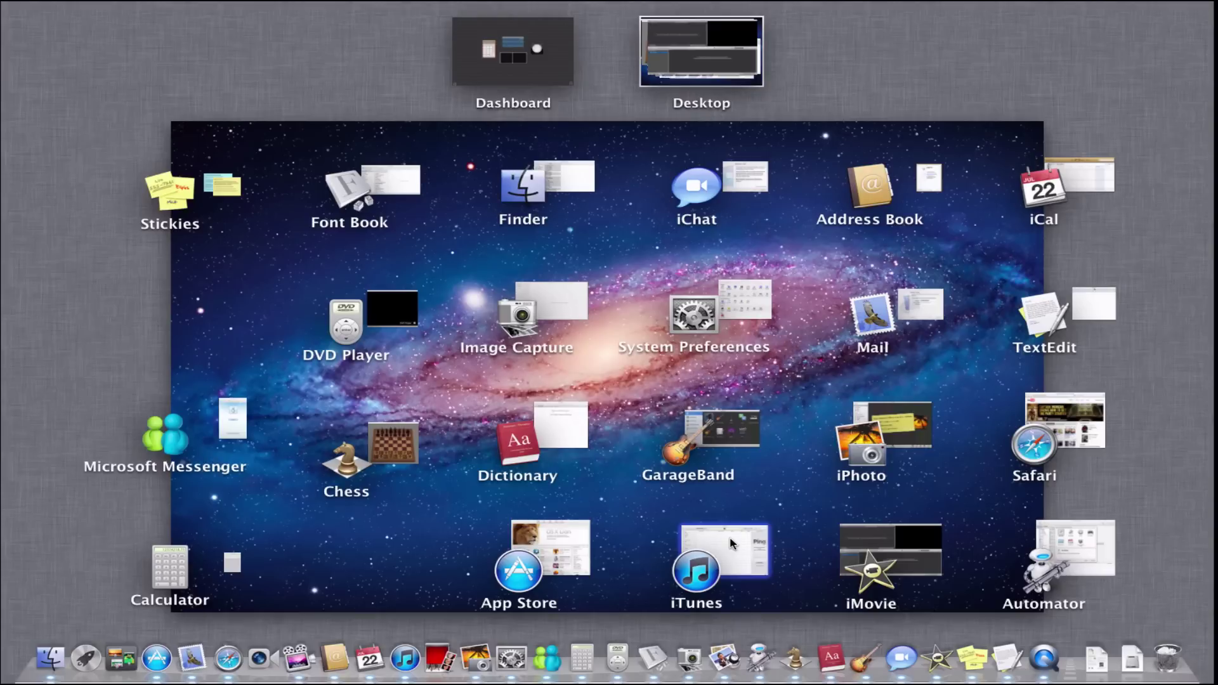
click(730, 544)
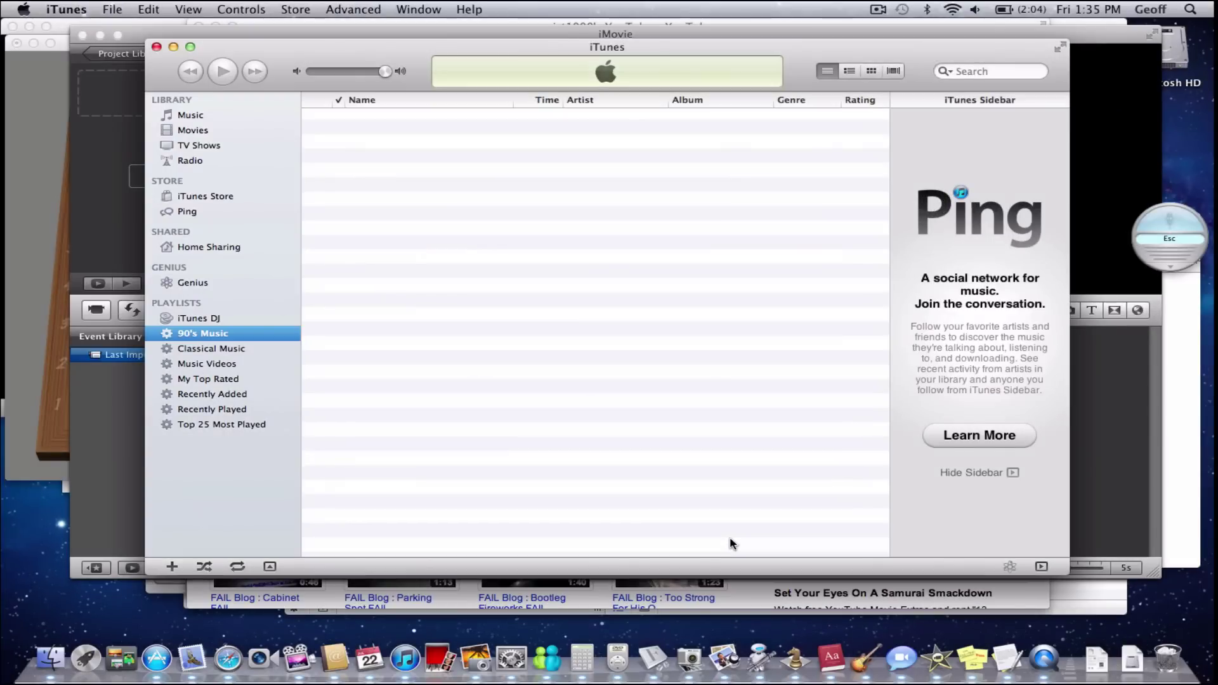